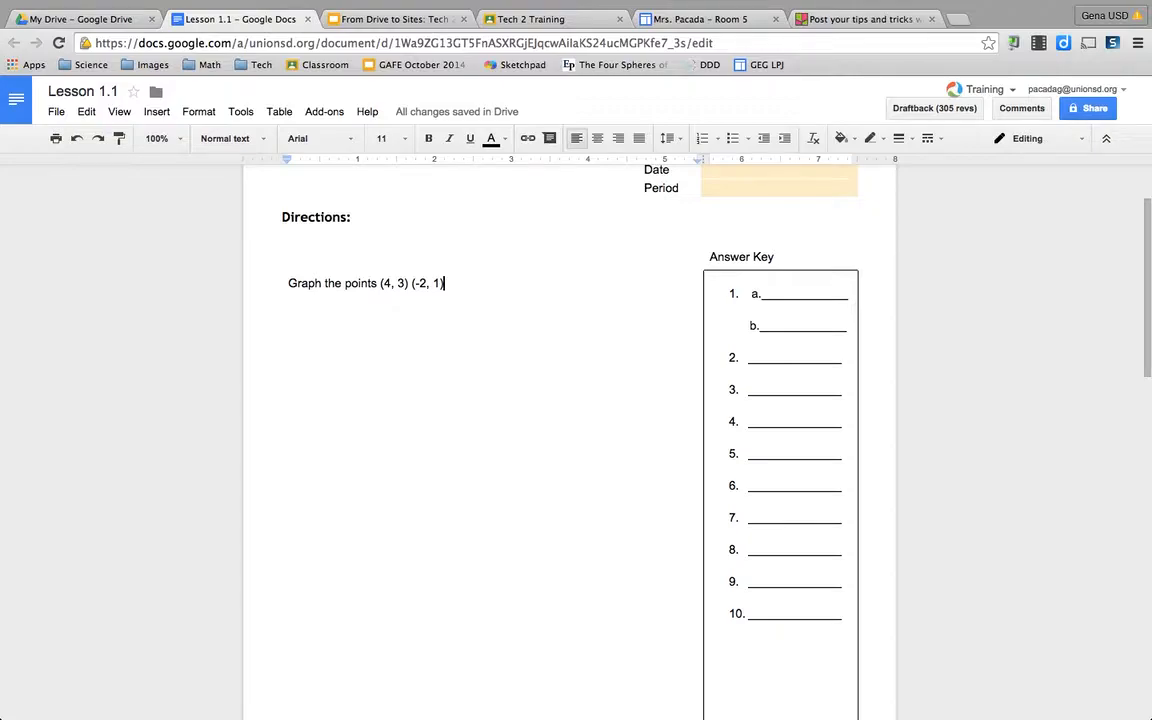
- Start a new line below the graphing question and search the Research tool's images for "coordinate plane"
key("Return")
left_click(240, 111)
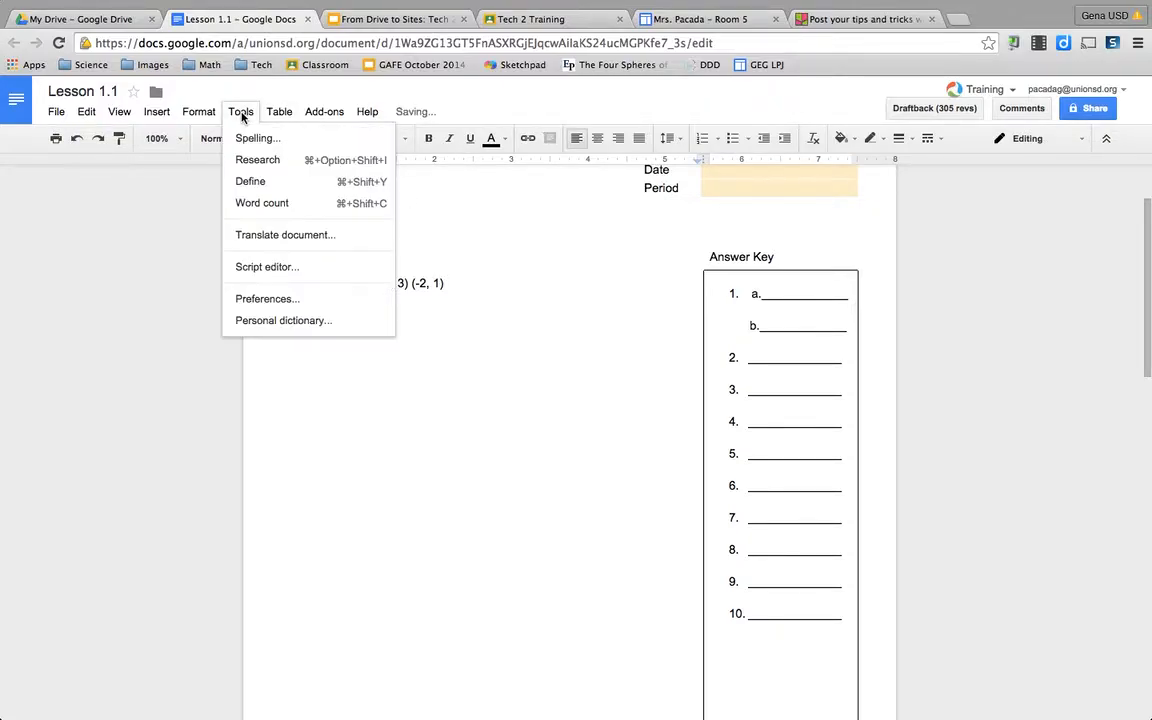
left_click(258, 160)
left_click(1008, 173)
left_click(1023, 221)
type("co")
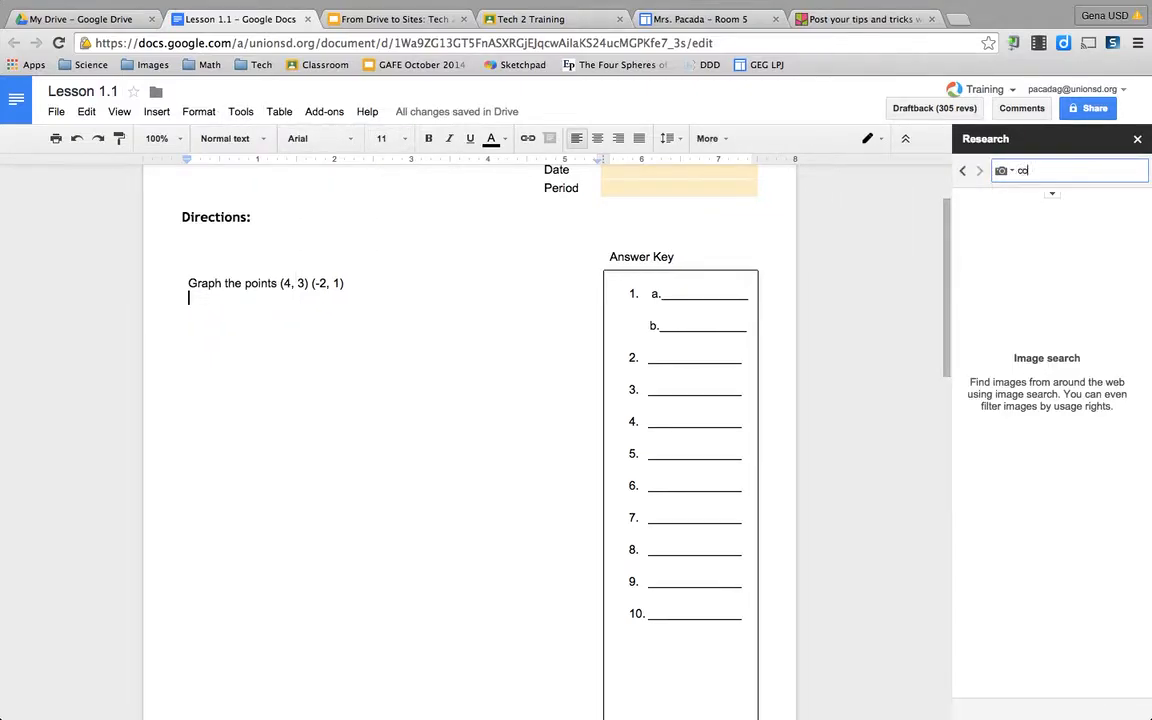
type("ordin")
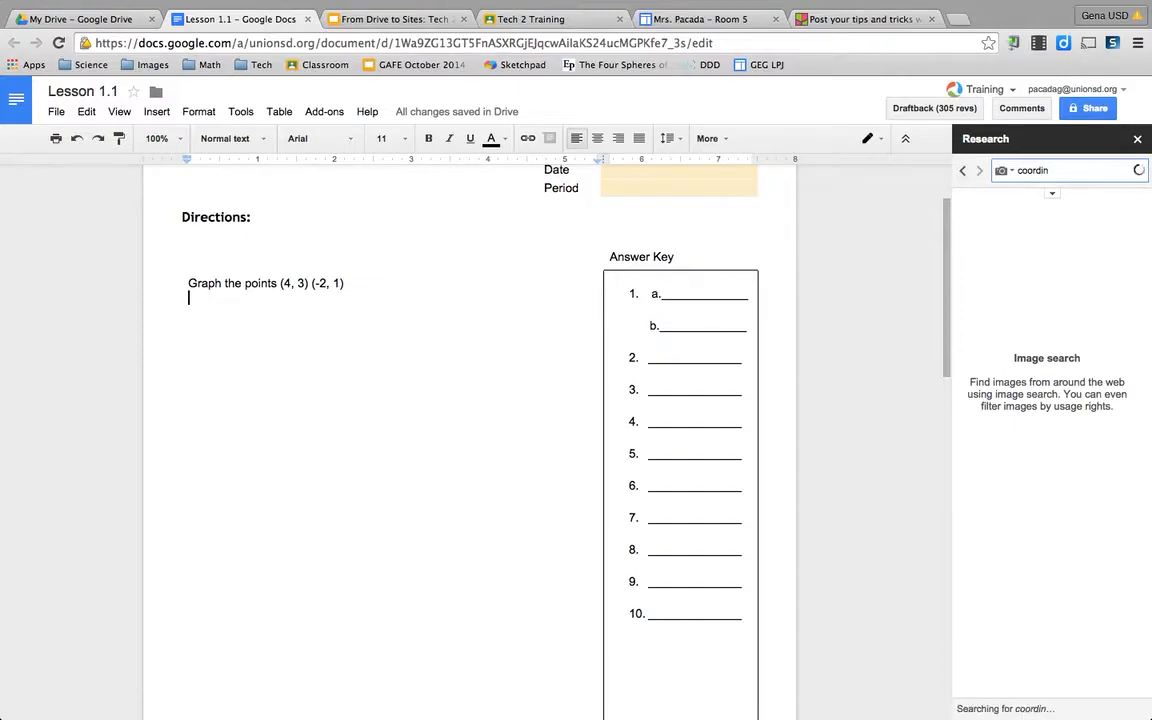
type("ate plane")
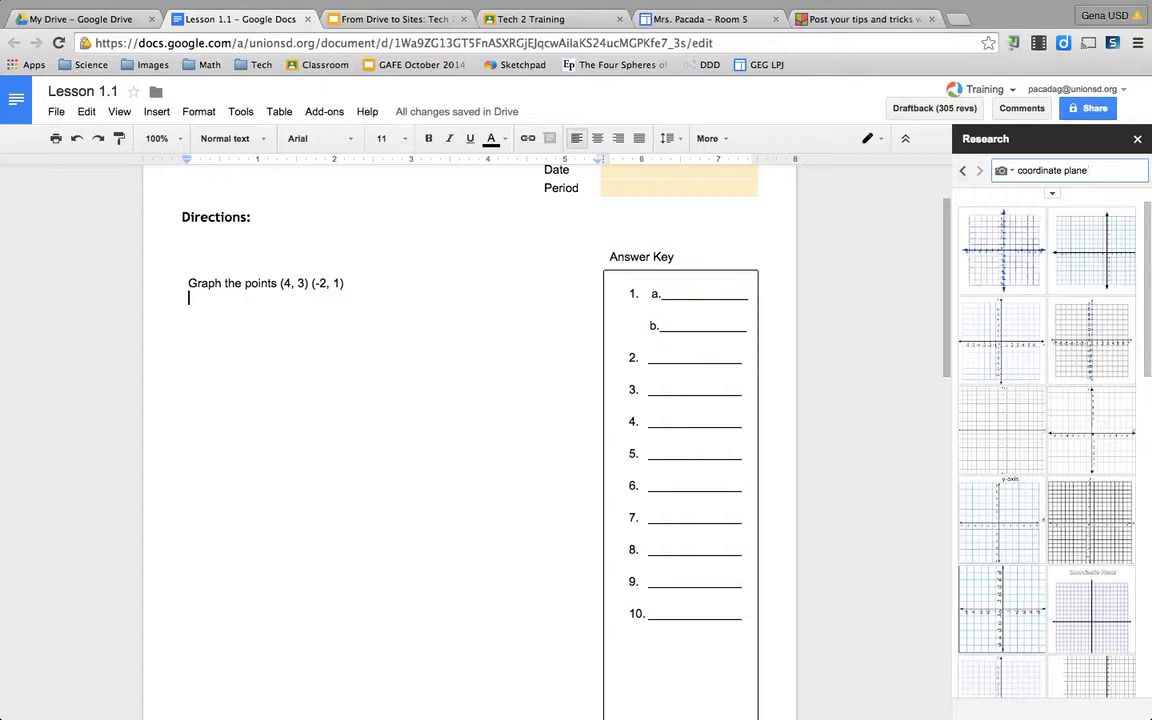
- Insert the blue-grid coordinate plane labelled from -6 to 6 below the graphing question
mouse_move(1020, 345)
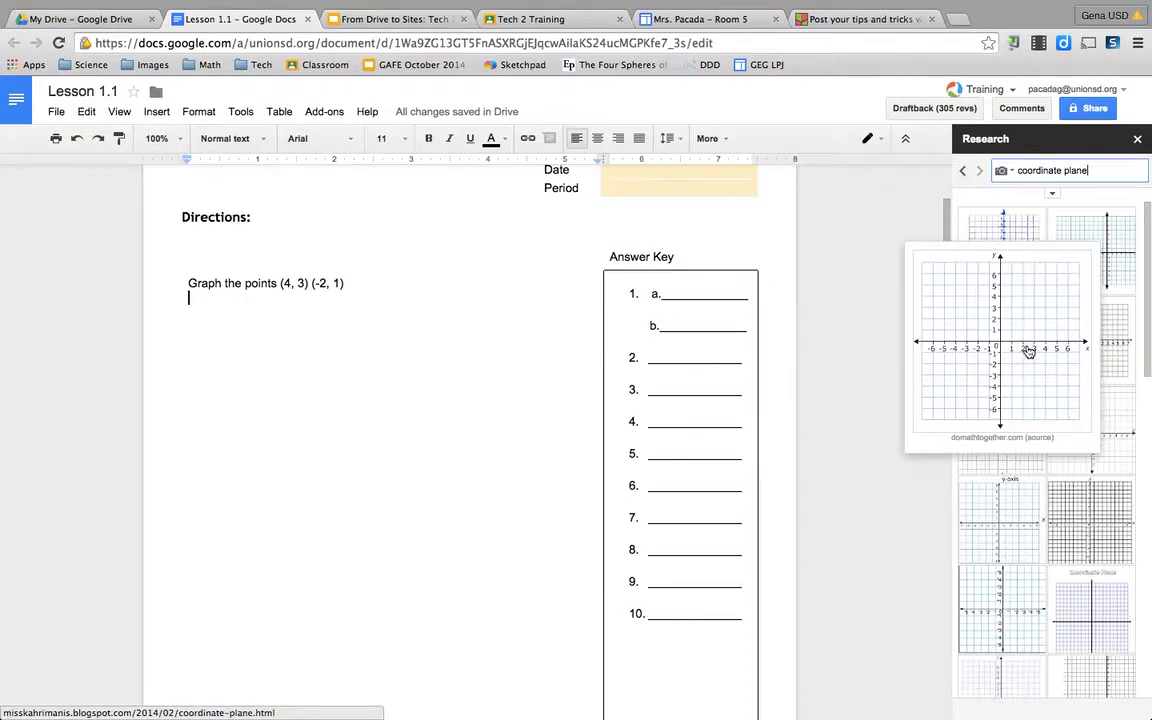
left_click_drag(1028, 352, 311, 369)
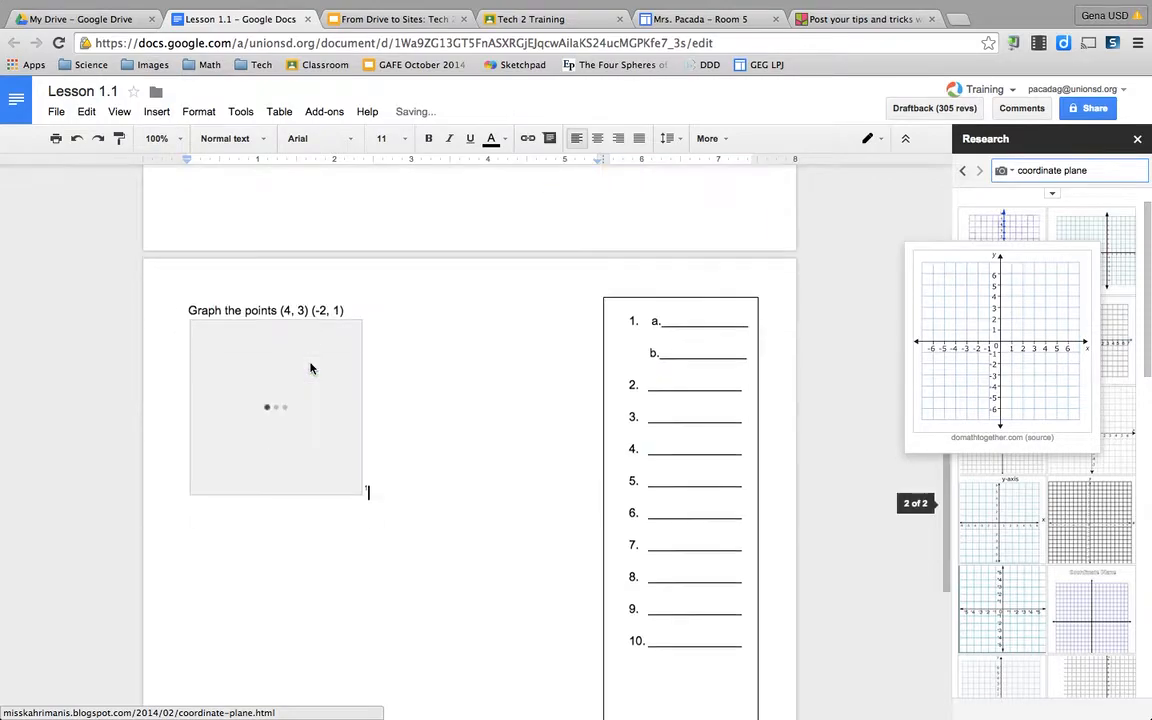
scroll(371, 490, "up", 4)
scroll(303, 478, "up", 5)
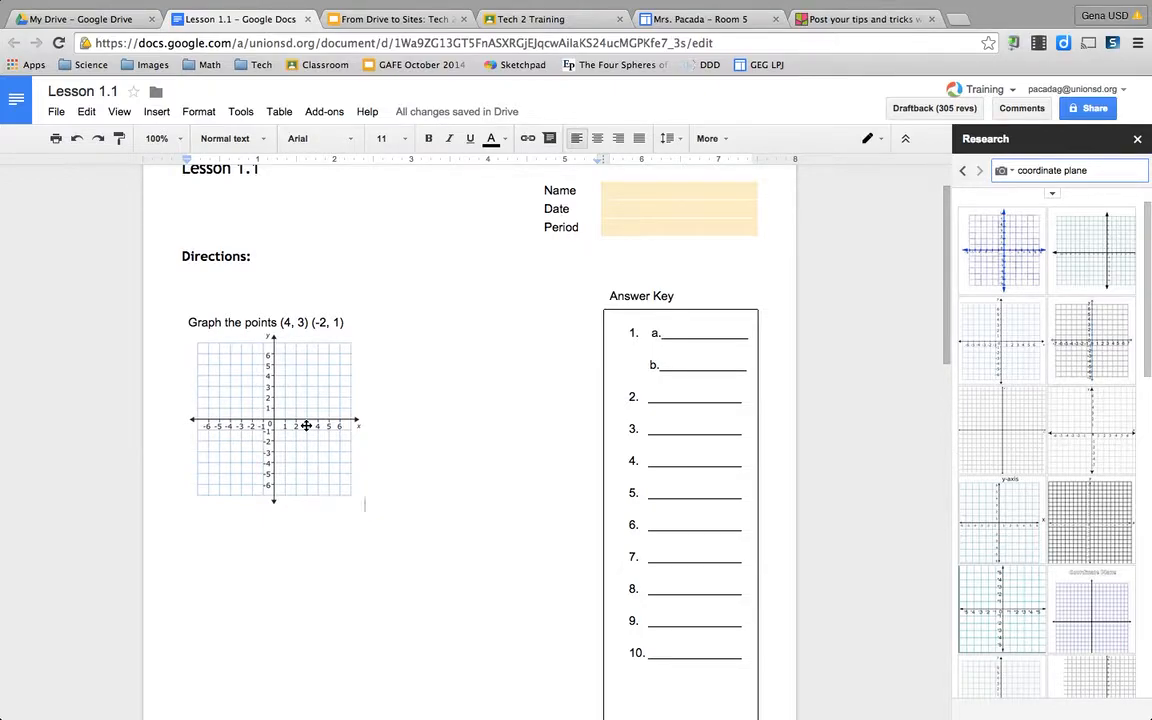
left_click(306, 426)
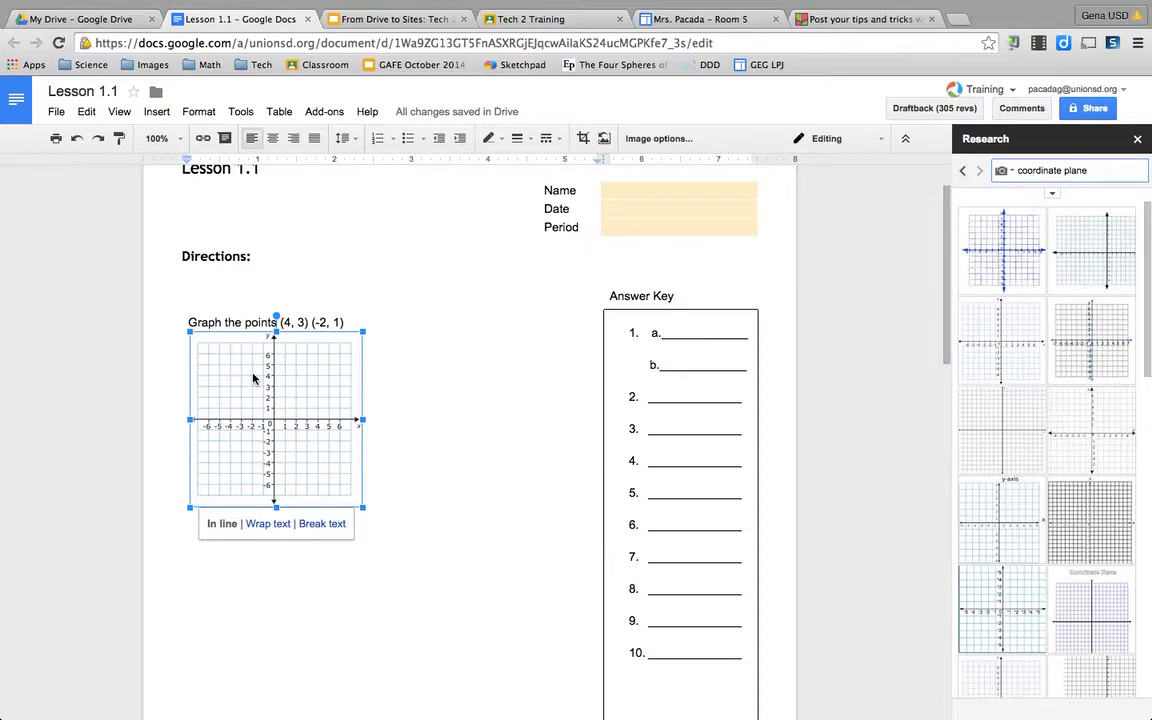
left_click(389, 389)
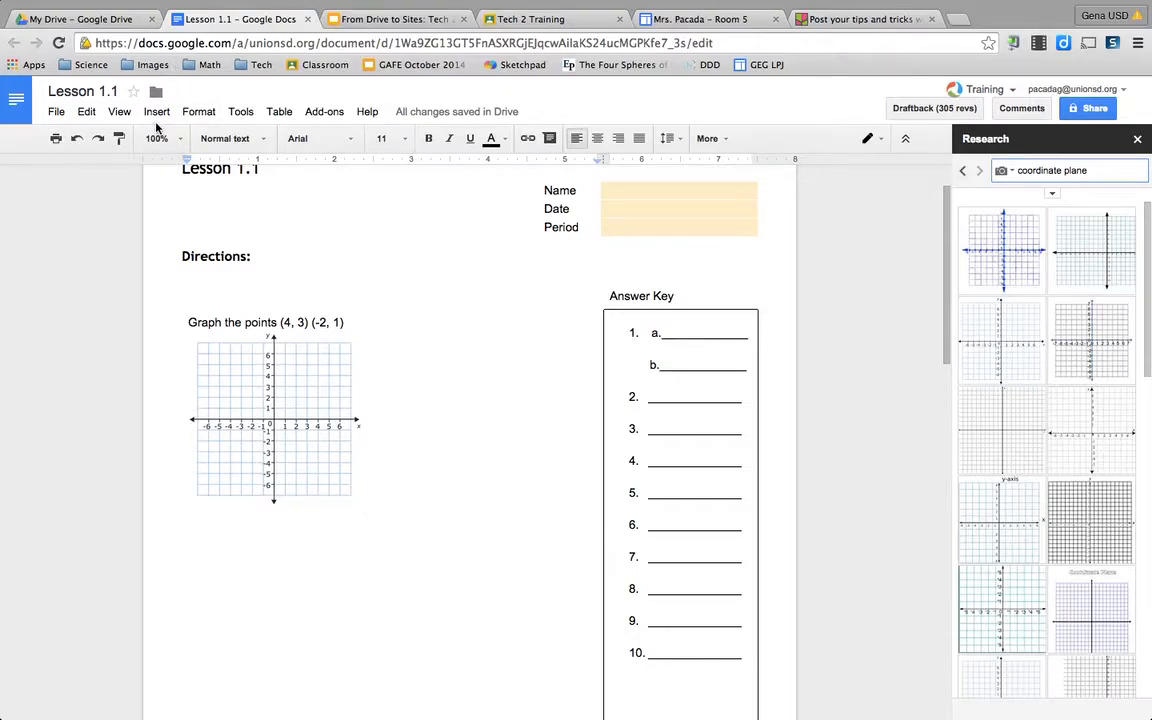
- Copy the coordinate plane image below the question and delete it from the document
left_click(157, 113)
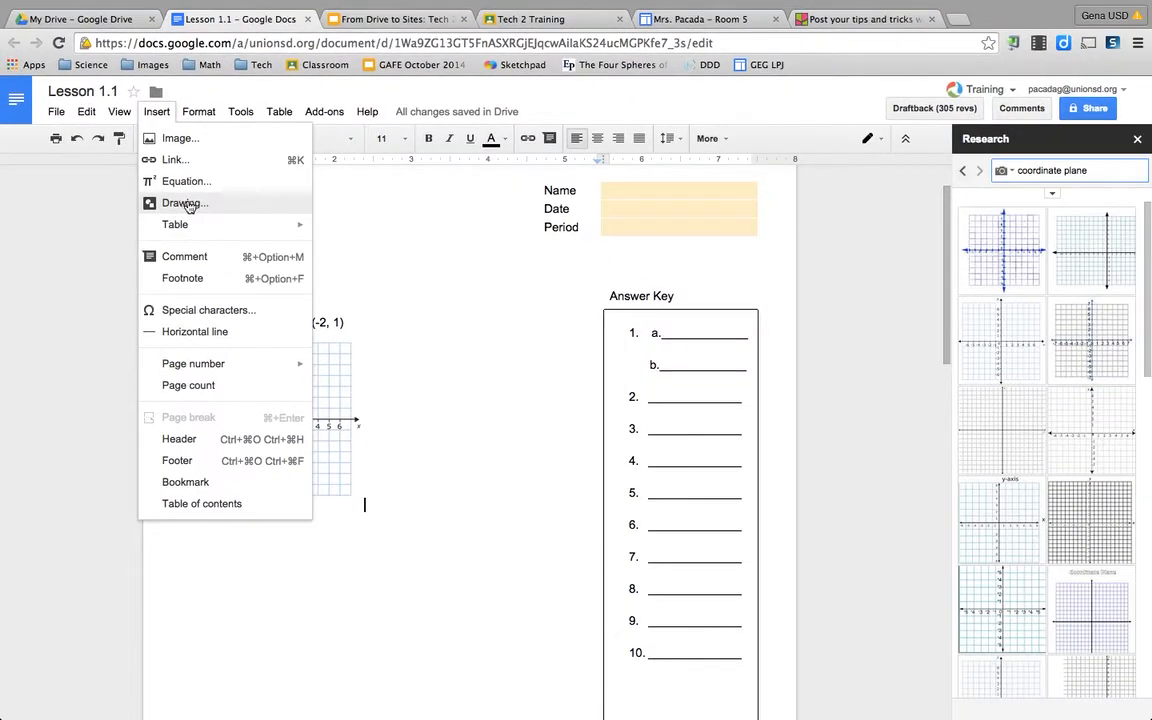
left_click(380, 333)
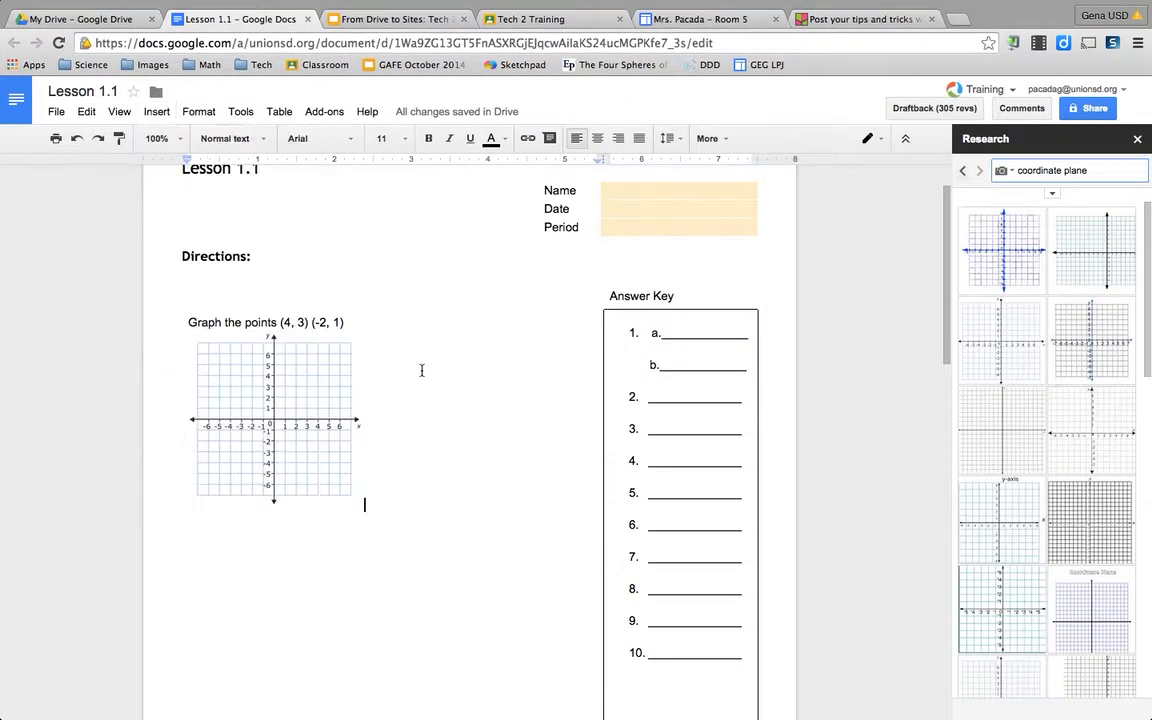
left_click(328, 416)
right_click(328, 416)
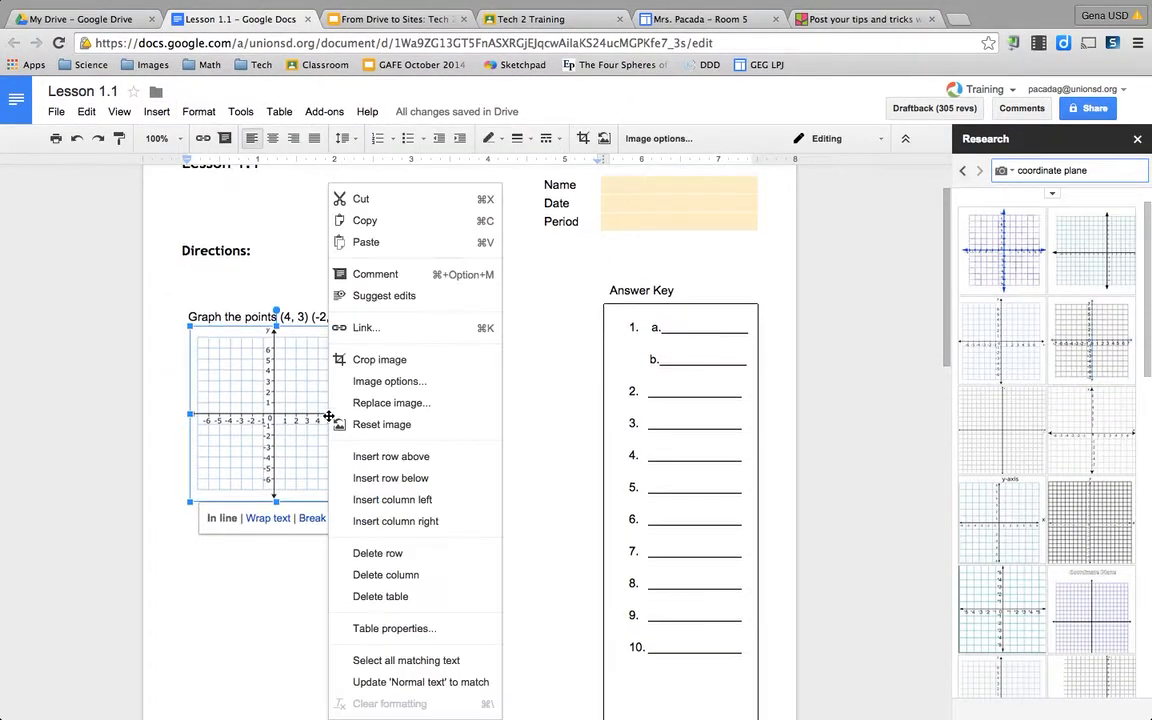
left_click(364, 220)
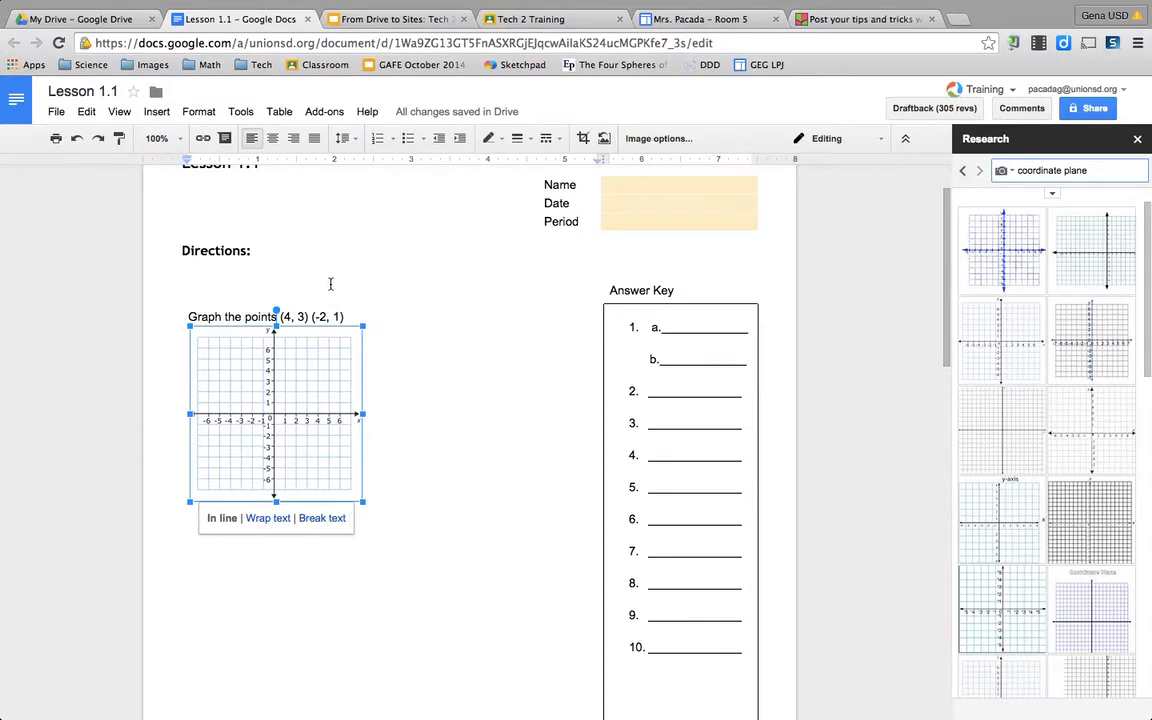
key("BackSpace")
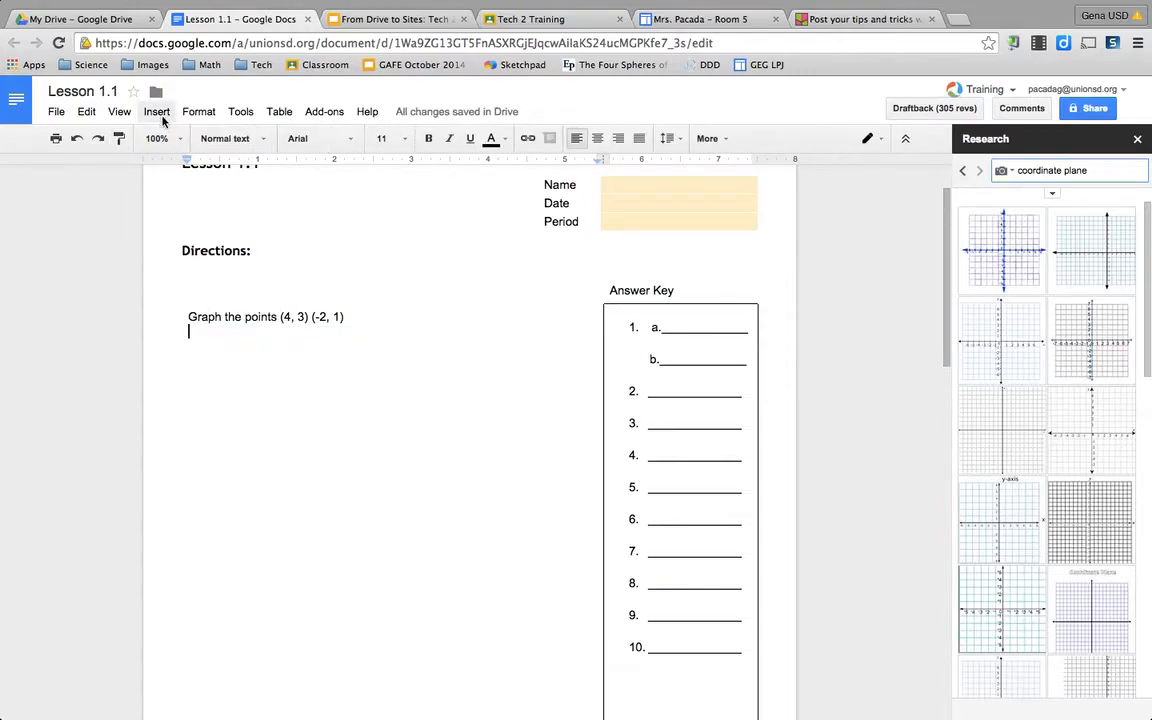
- Create a new drawing at the empty line below the question and paste the copied coordinate plane into it
left_click(157, 112)
left_click(165, 199)
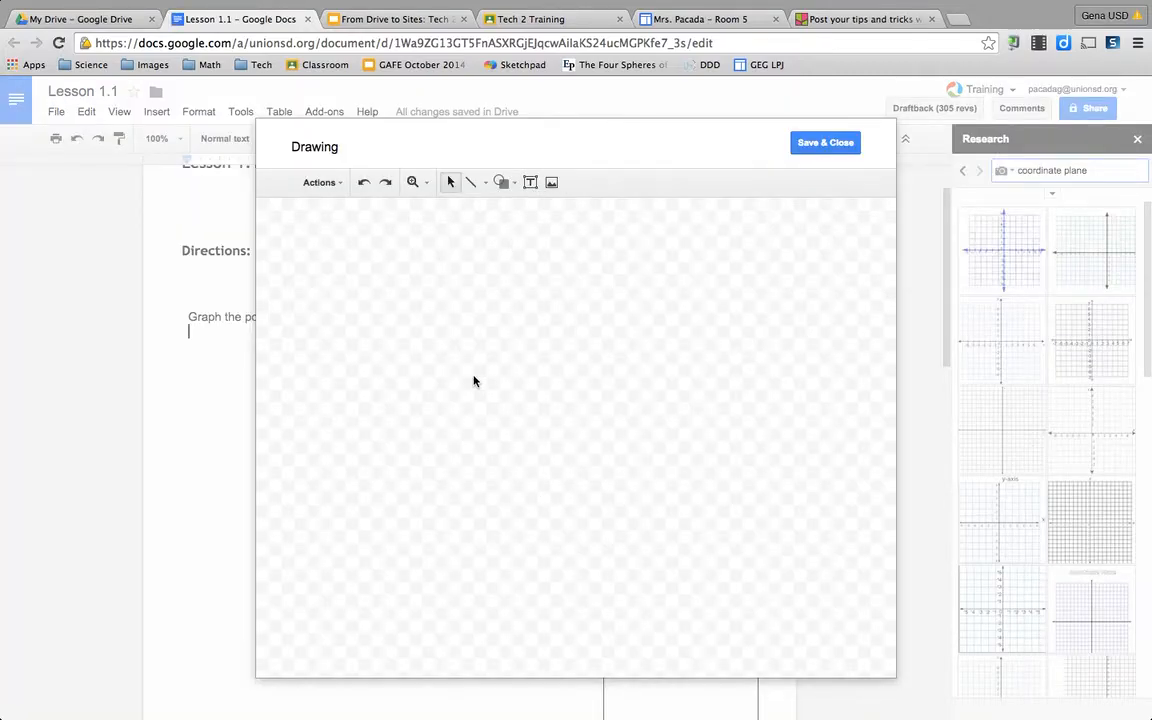
key("super+v")
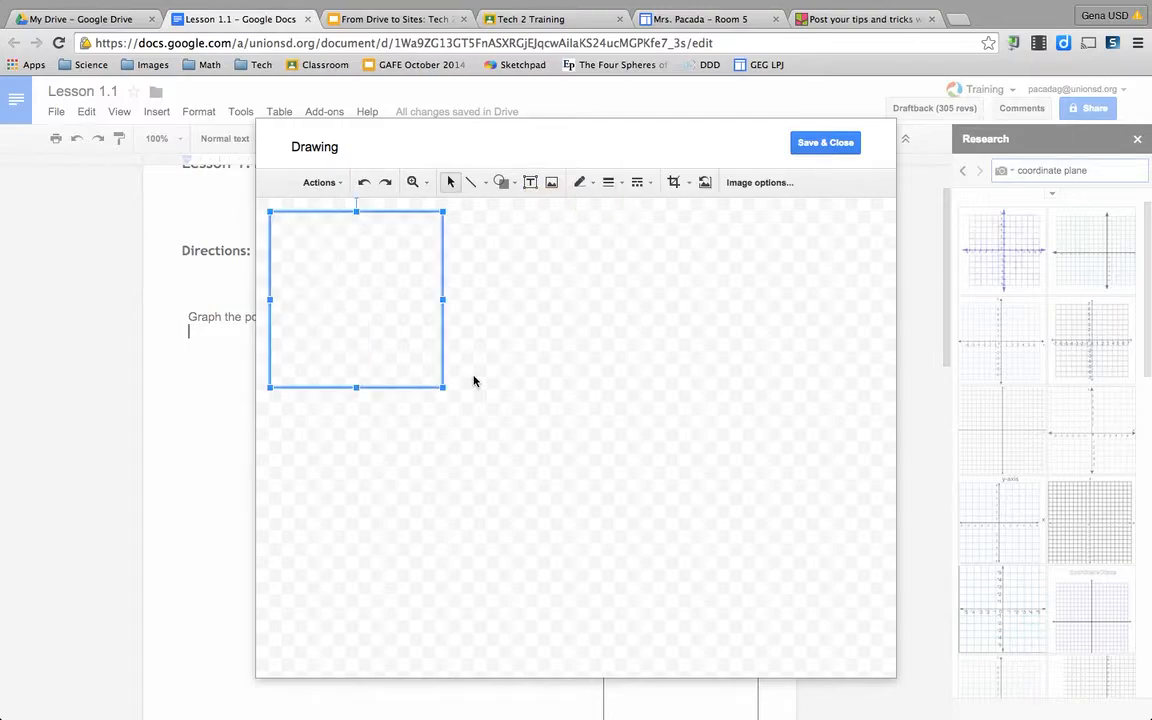
right_click(590, 407)
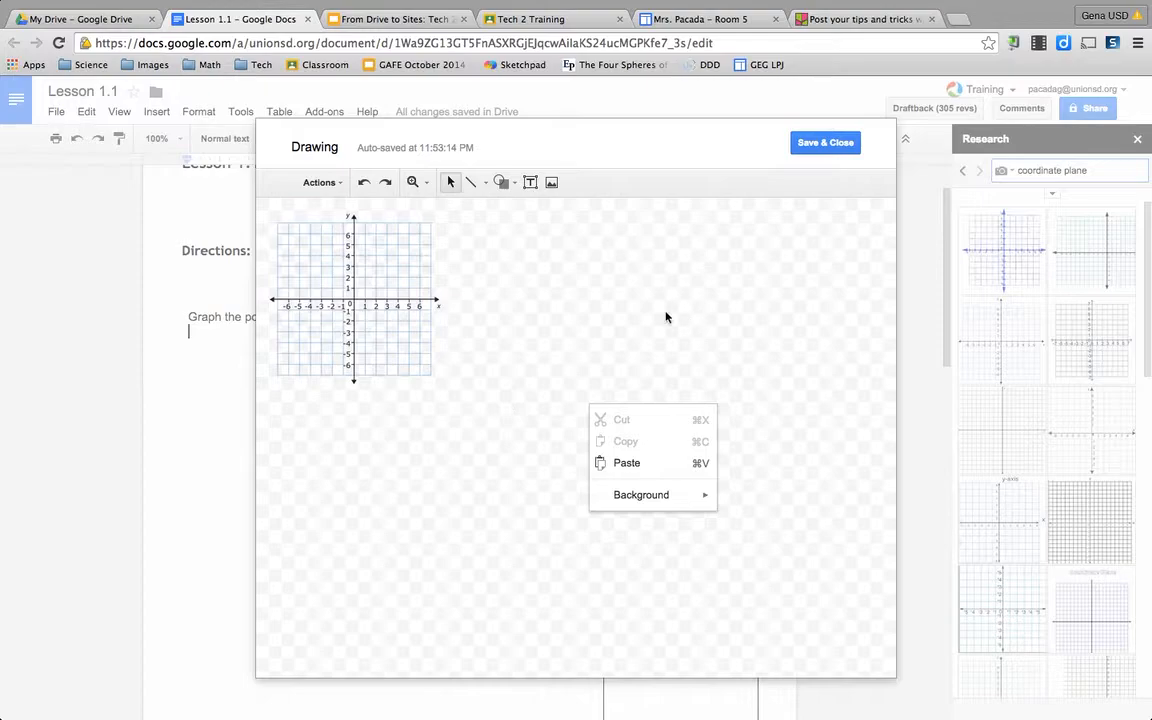
left_click(489, 300)
left_click(401, 306)
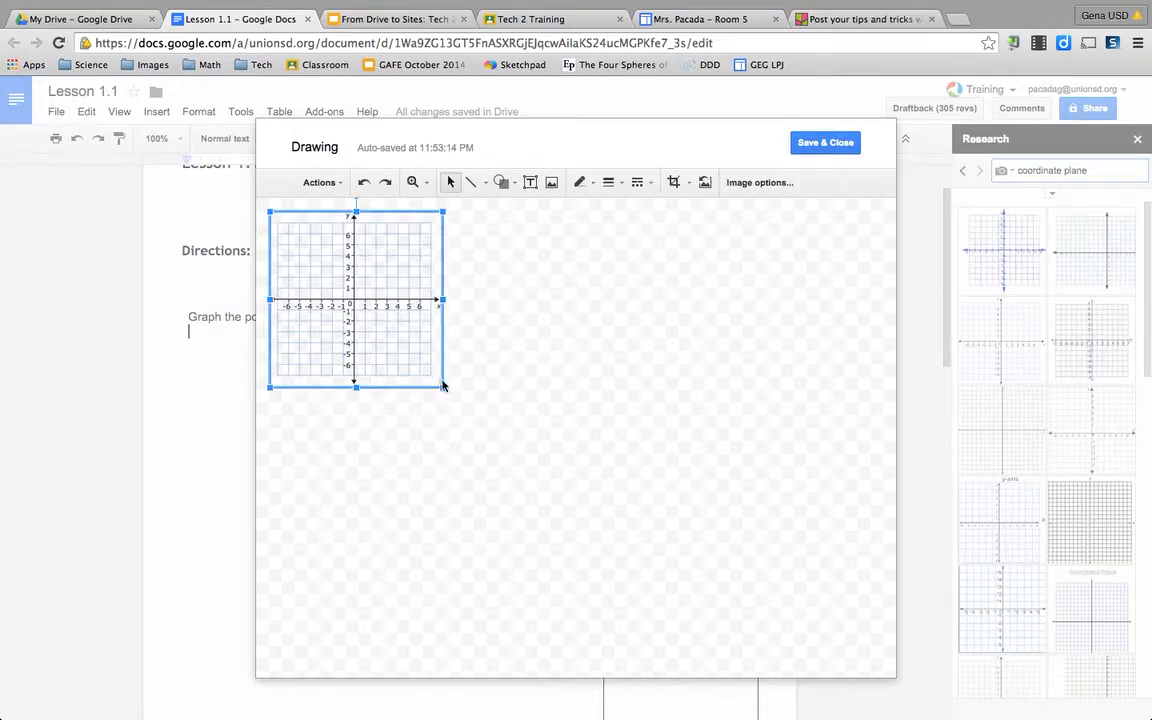
- Enlarge the coordinate plane to fill the canvas height, shift it toward the middle, and save the drawing into the document
left_click_drag(446, 391, 730, 565)
key("Right")
key("Right")
key("Right")
key("Right")
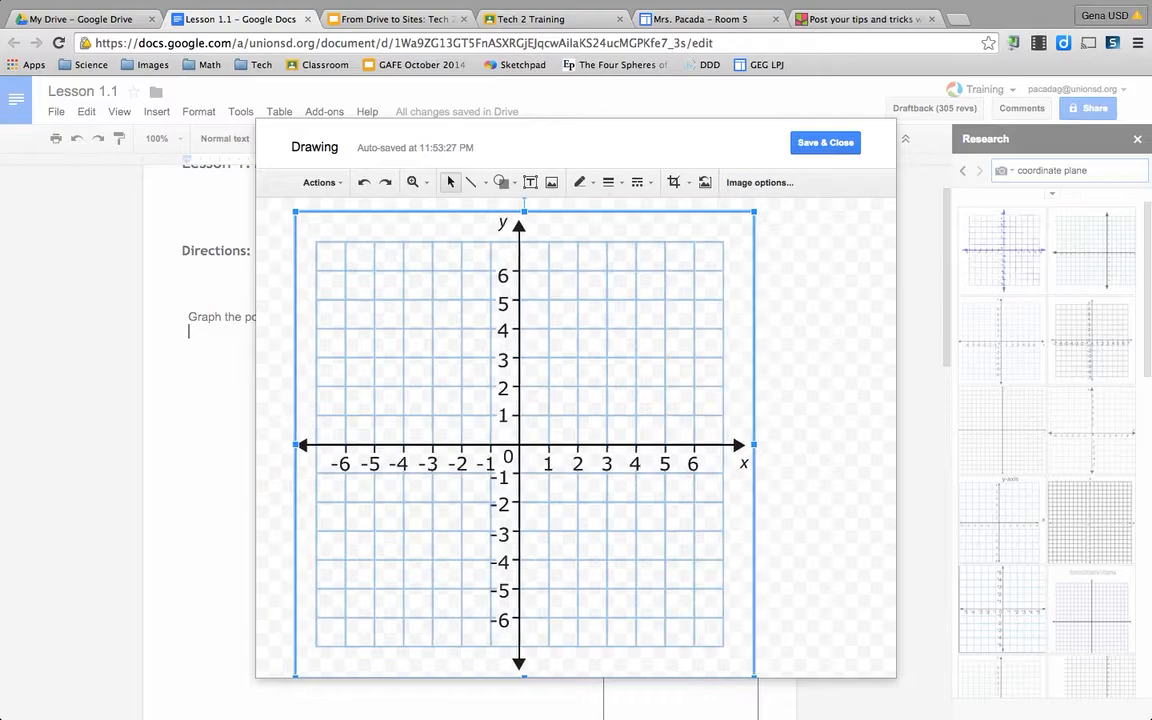
left_click_drag(755, 210, 767, 203)
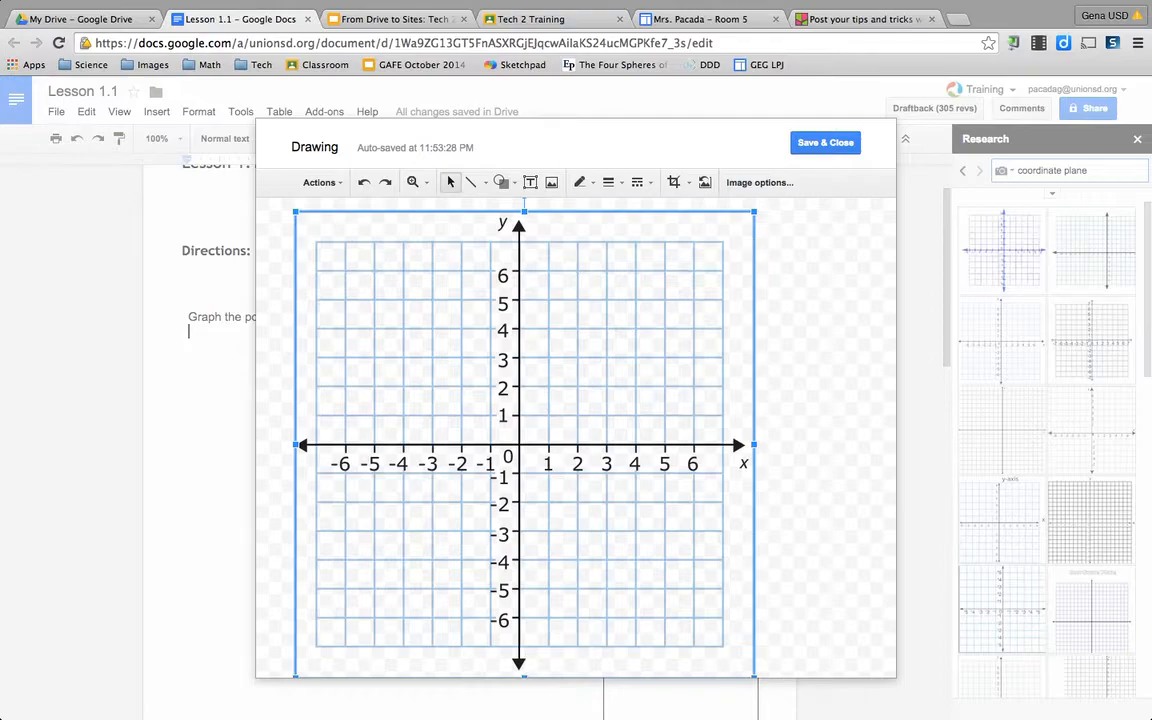
left_click(836, 146)
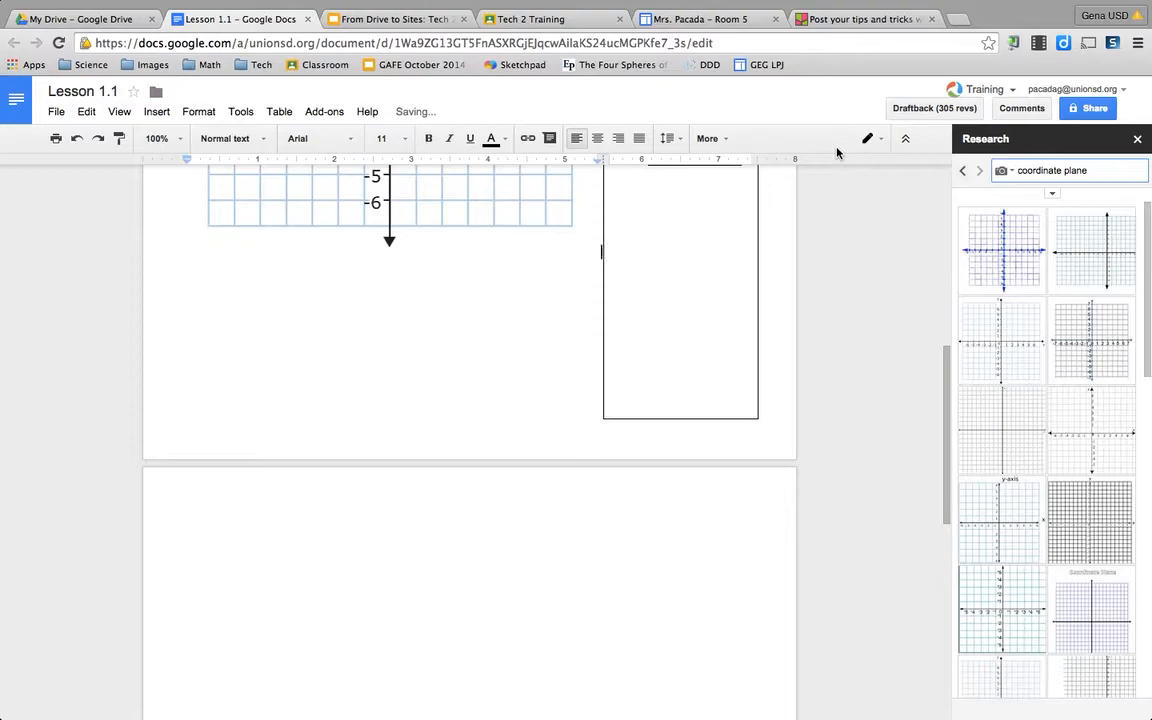
- Shrink the inserted coordinate plane drawing to a small graph below the question
scroll(614, 352, "up", 6)
scroll(616, 355, "down", 2)
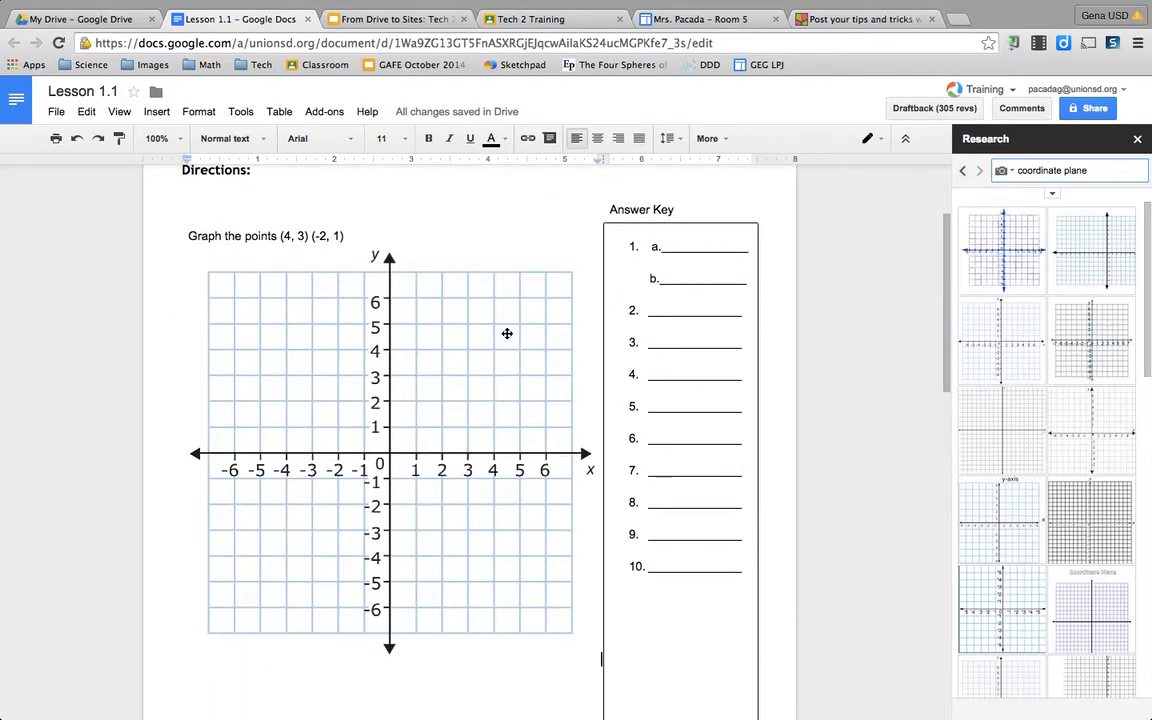
left_click(419, 452)
left_click_drag(599, 661, 287, 311)
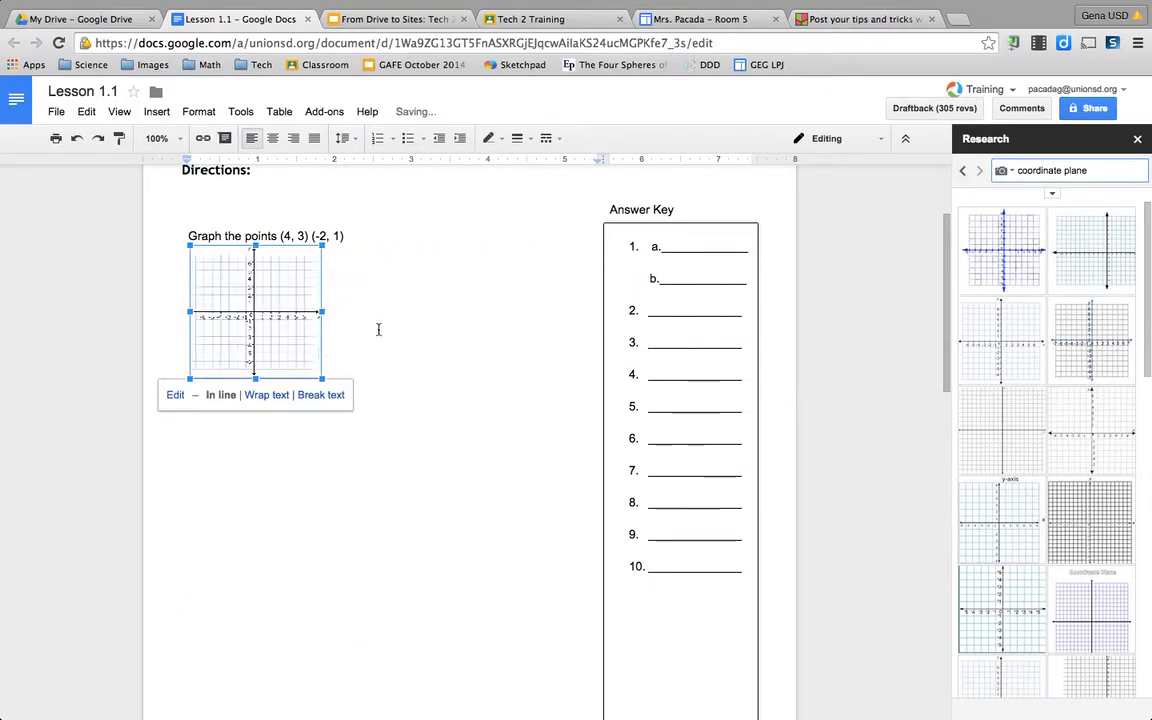
left_click(351, 333)
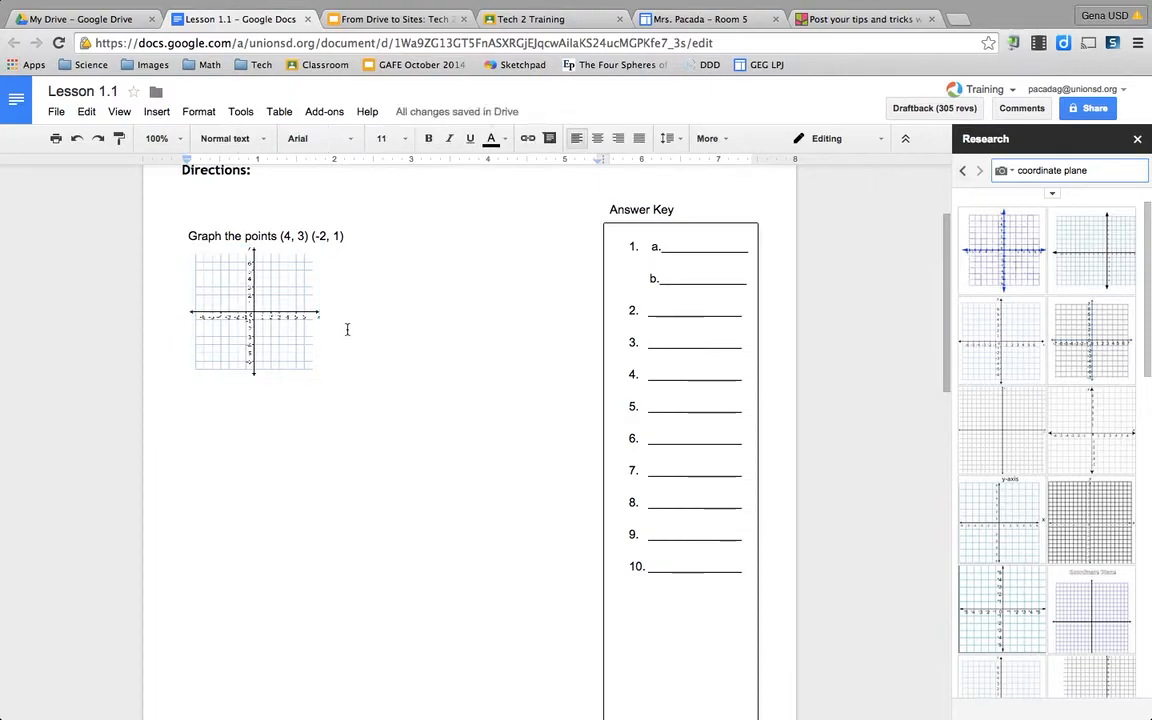
- Add the line "Double click the image to add the points." between the question and the graph
left_click(249, 286)
key("Left")
key("Return")
key("Up")
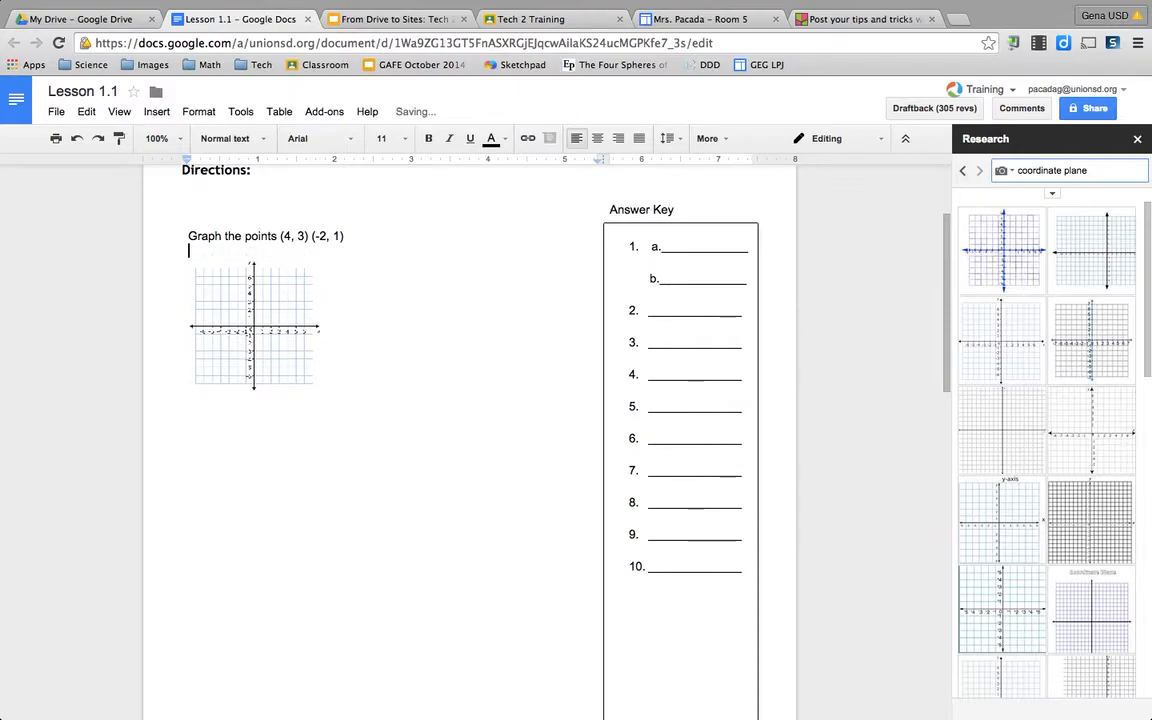
type("Double click the image to add the")
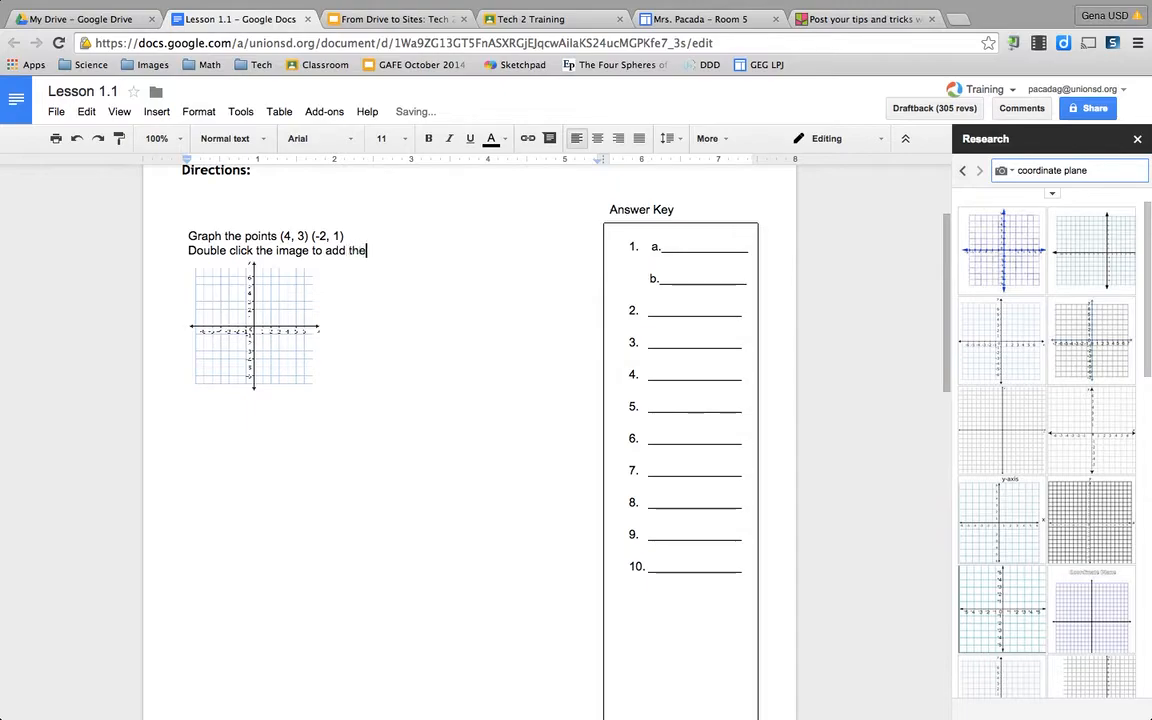
type(" points")
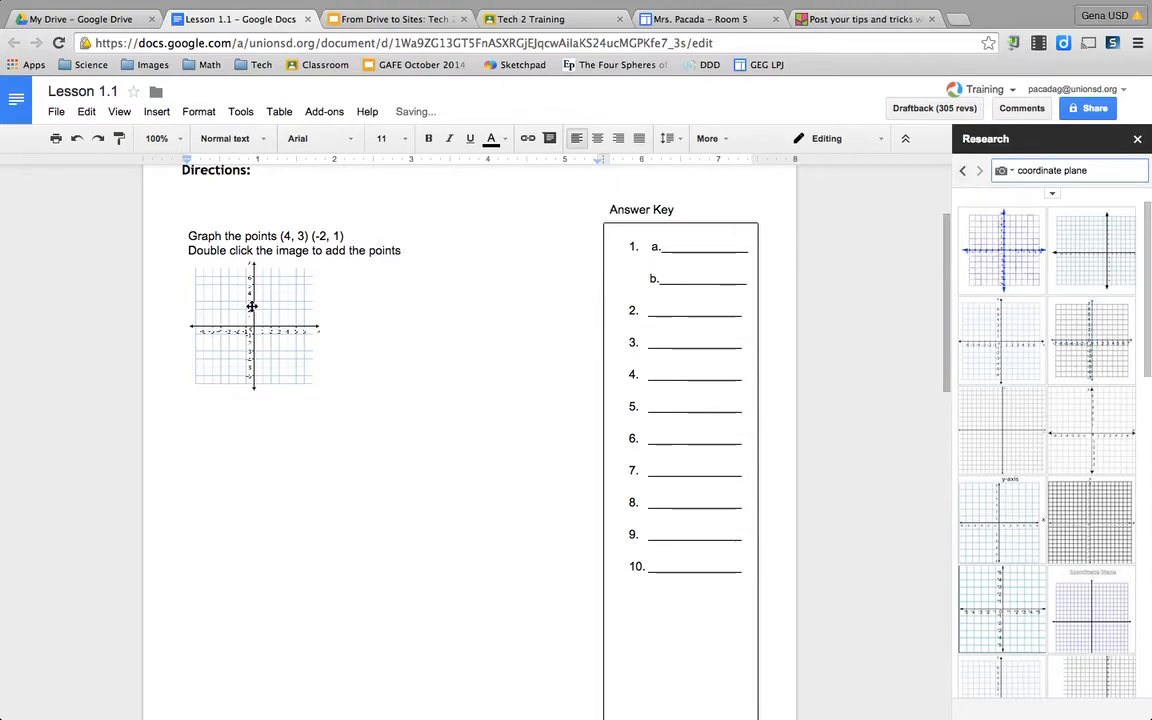
type(".")
- Open the graph drawing for editing and plot a small circle at (4, 3) with a purple fill
double_click(265, 324)
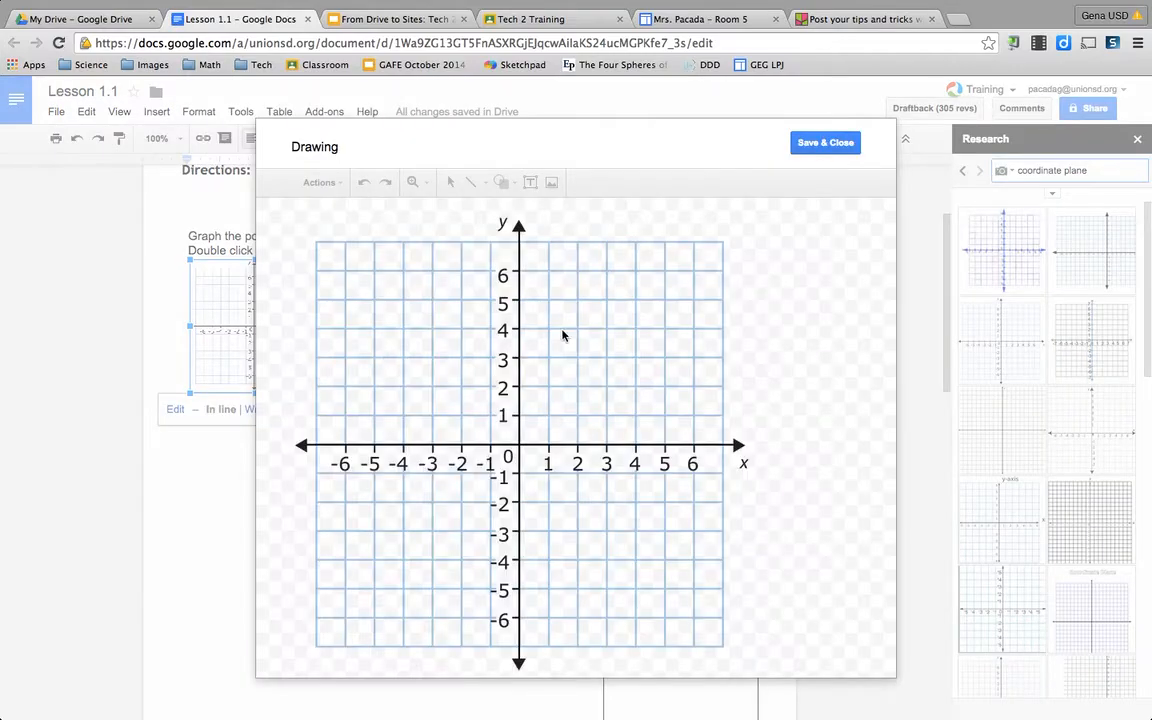
left_click(502, 182)
mouse_move(534, 209)
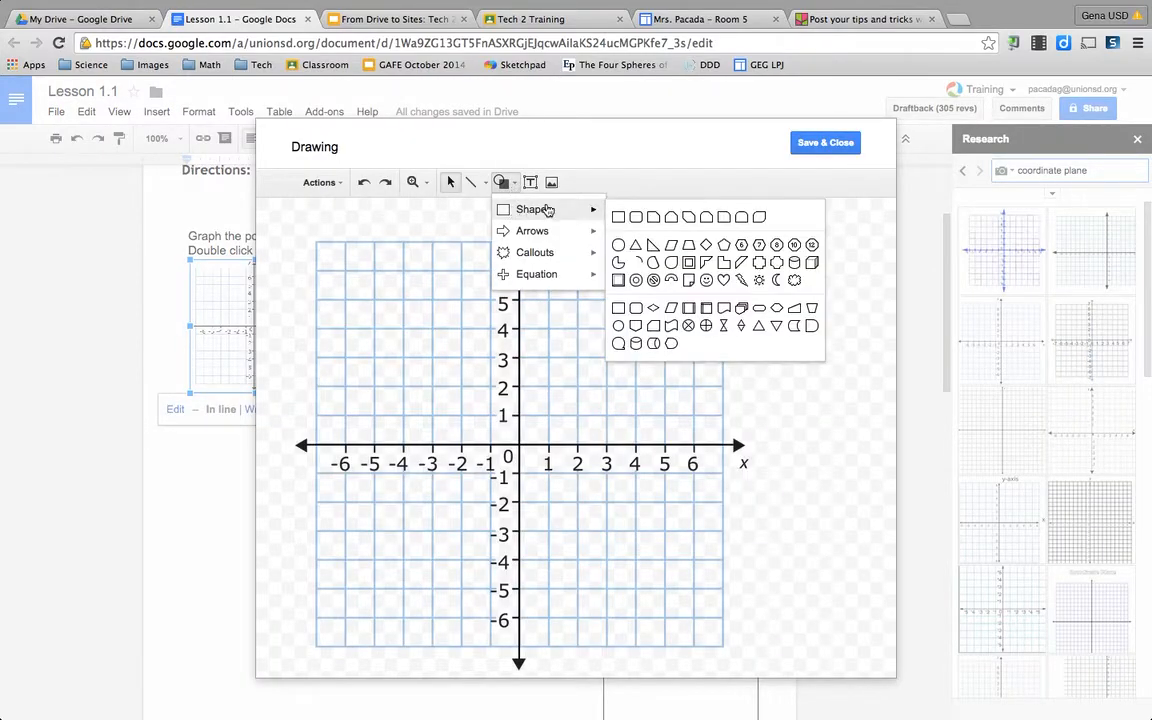
left_click(618, 244)
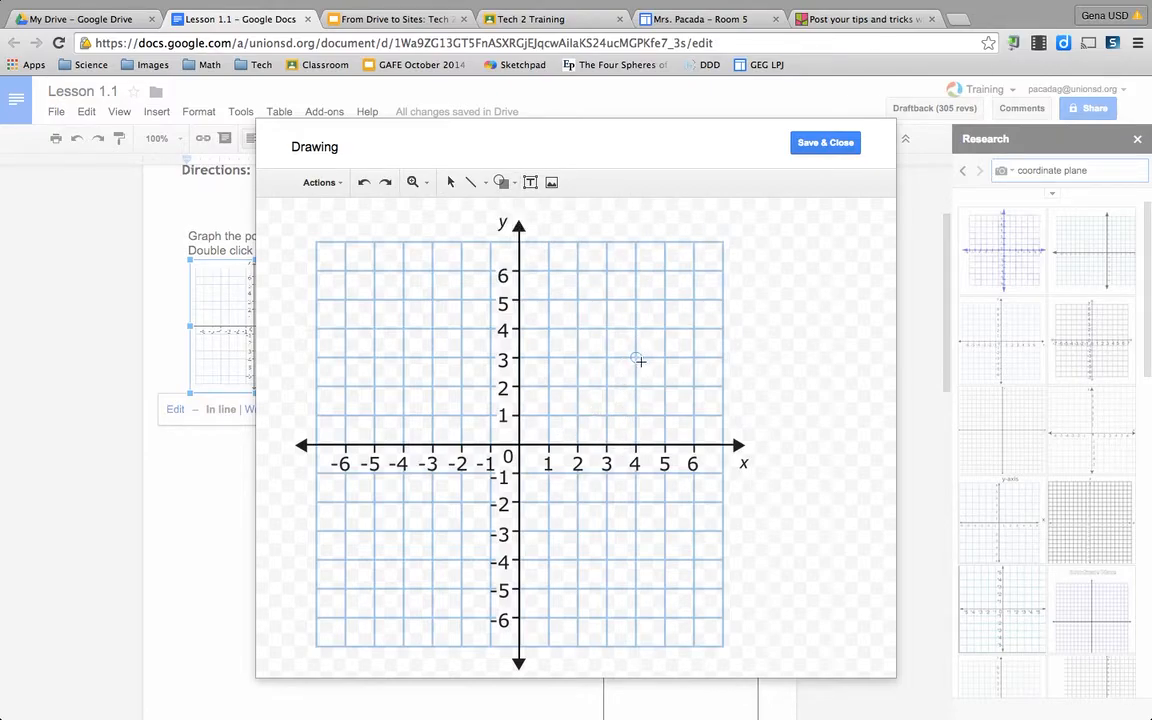
left_click_drag(640, 361, 630, 350)
left_click(580, 182)
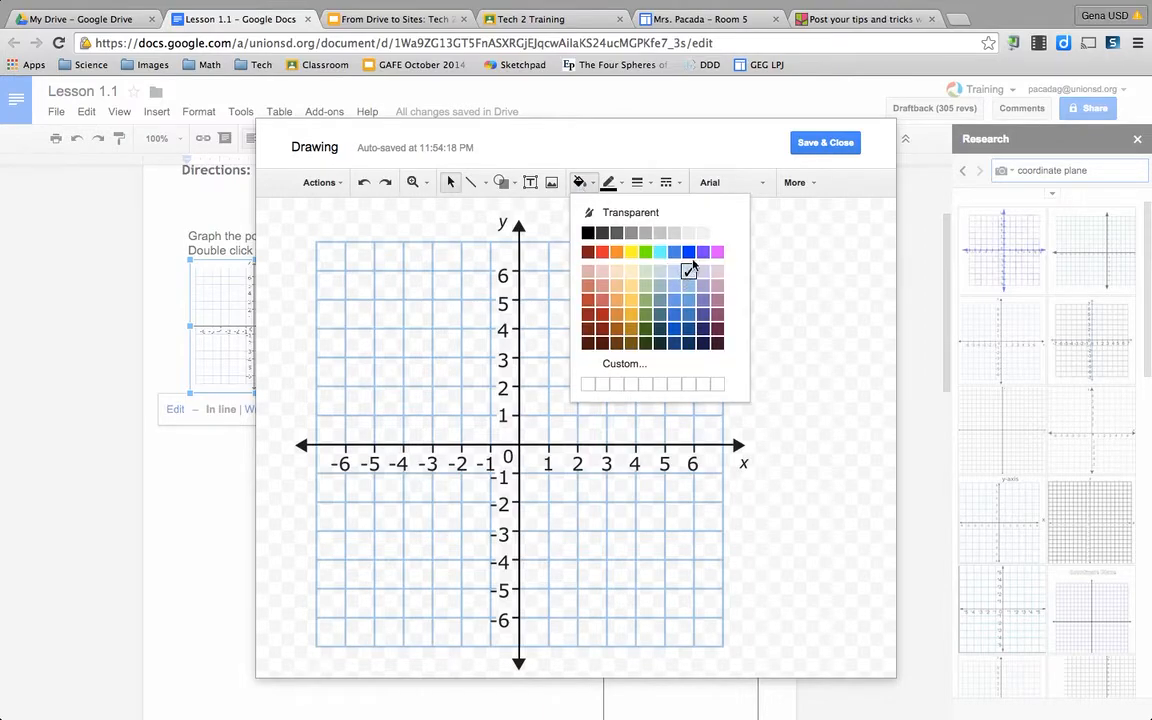
left_click(689, 268)
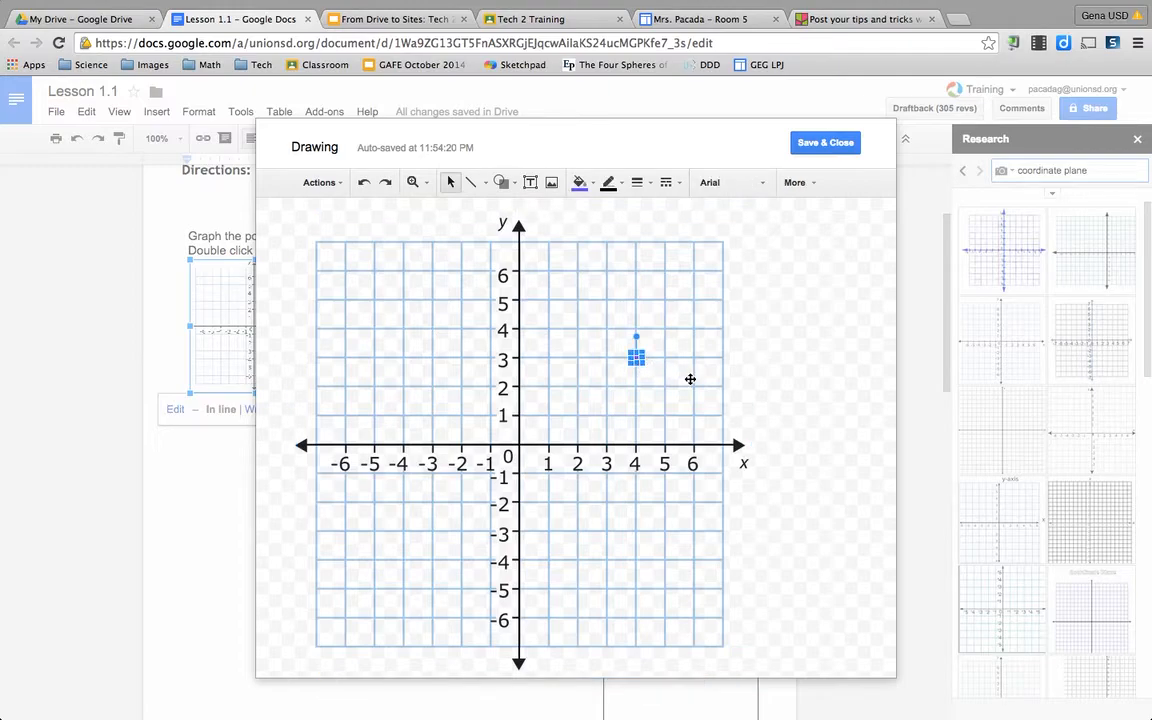
- Place a duplicate of the dot at (-2, 1) and enlarge the saved drawing slightly in the document
key("ctrl+d")
left_click_drag(660, 359, 461, 414)
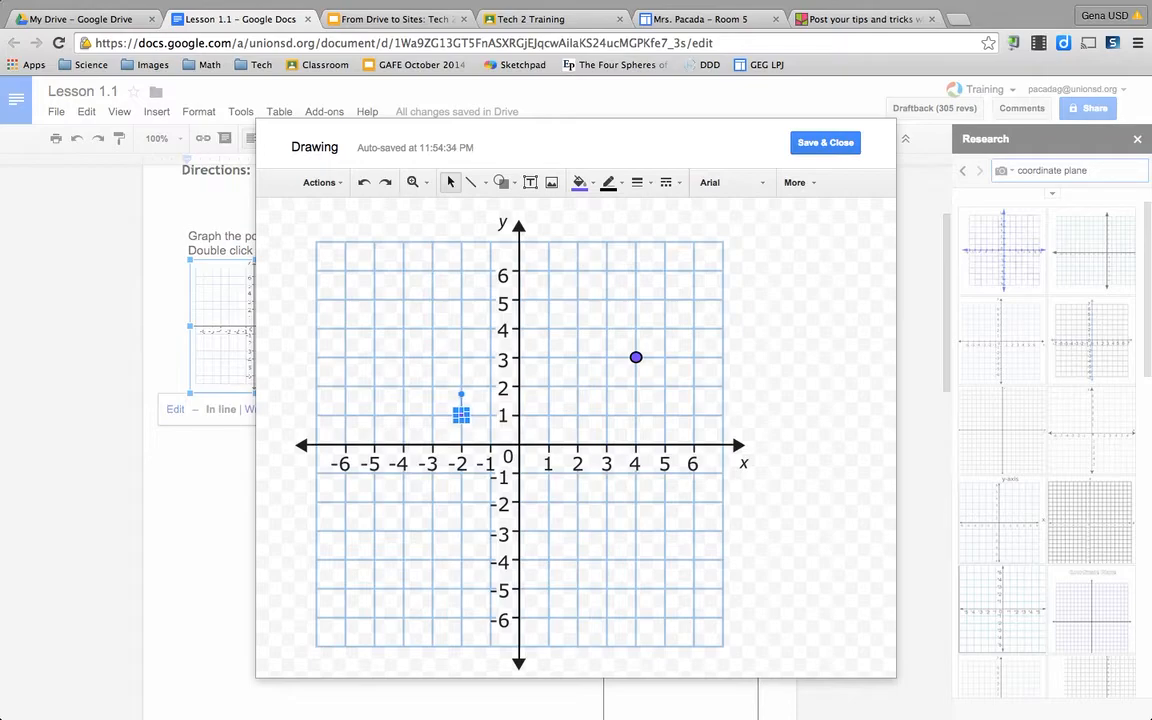
left_click(828, 142)
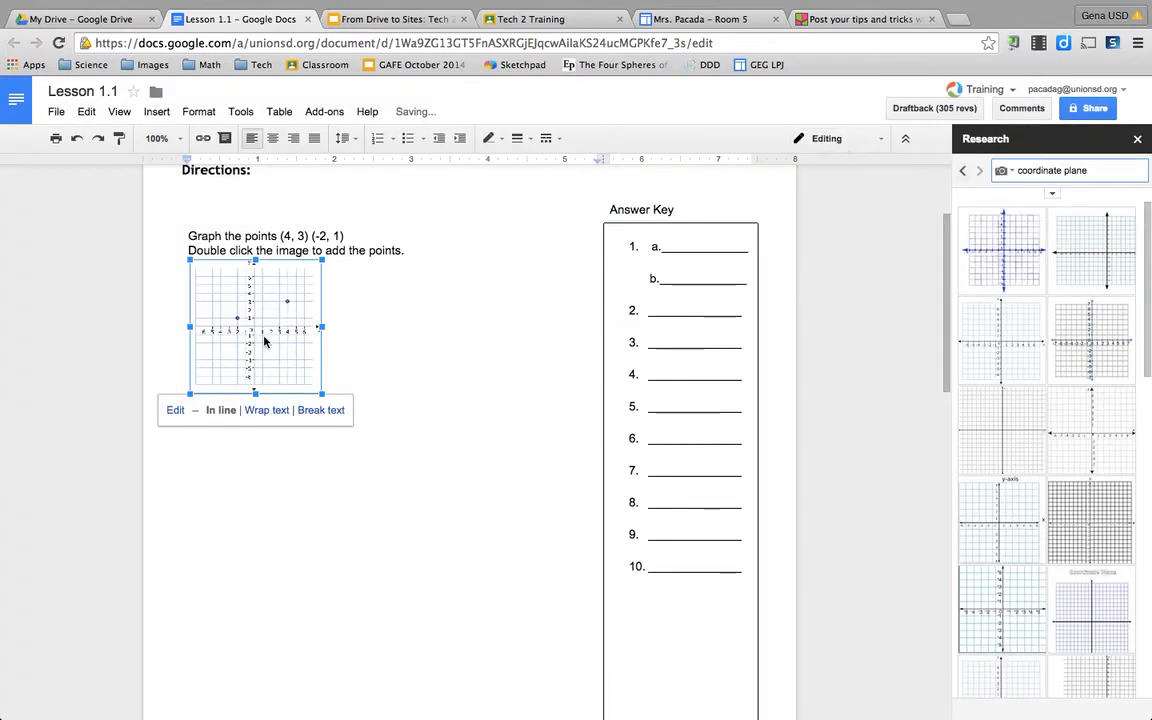
left_click_drag(321, 393, 365, 415)
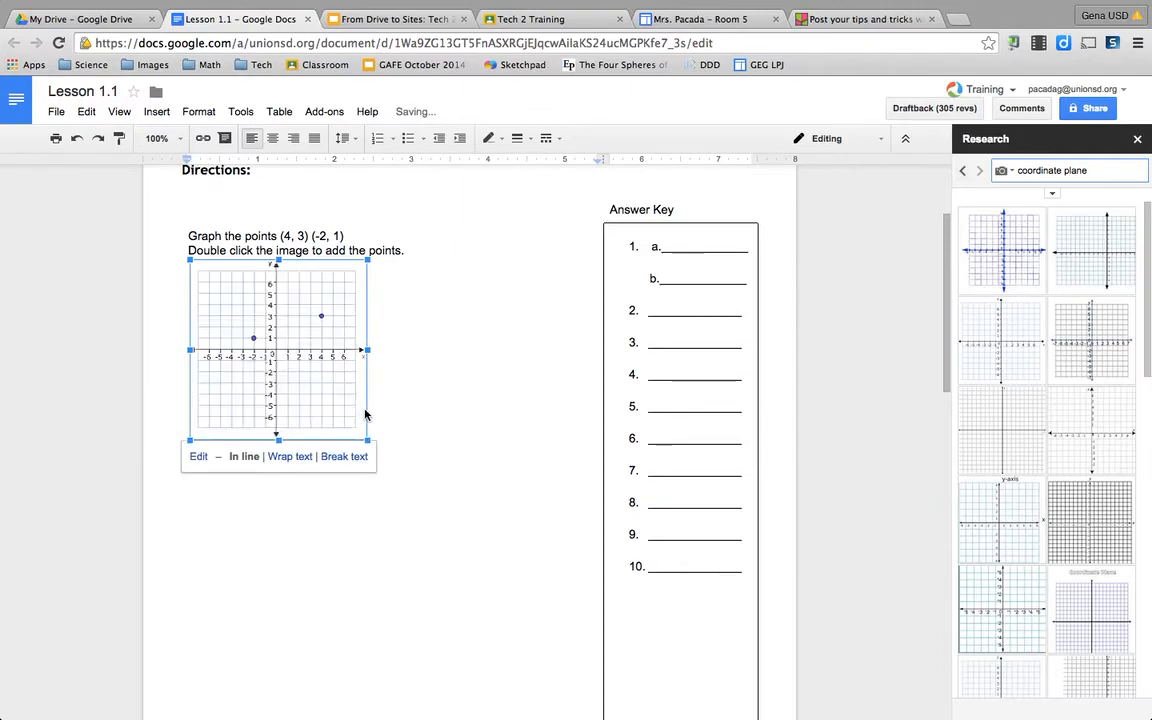